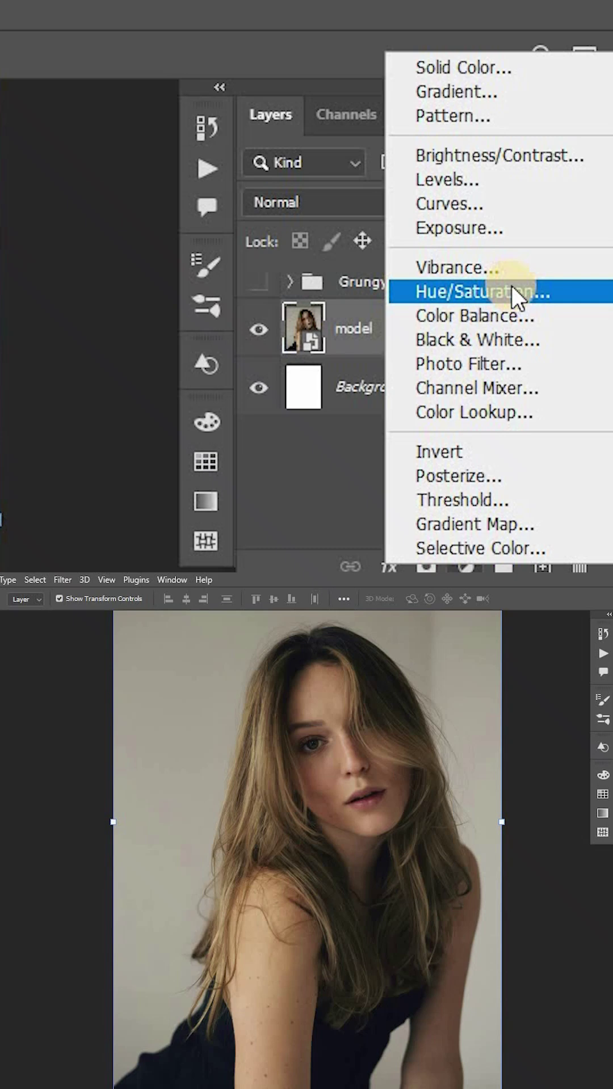
Add a Hue/Saturation layer at Saturation -100 and a Brightness/Contrast layer at Contrast 30
left_click(513, 289)
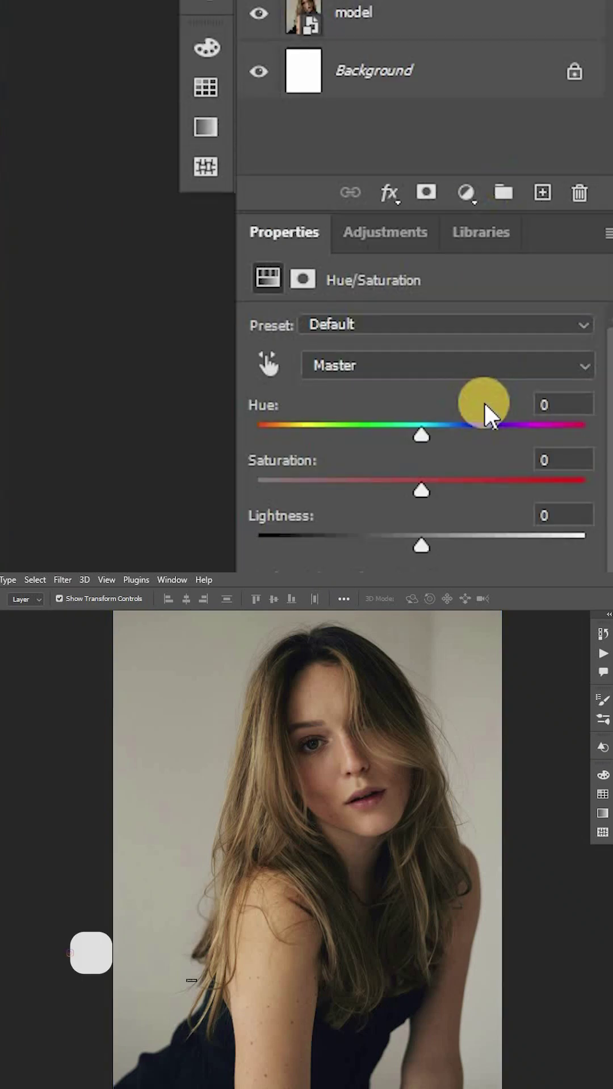
mouse_move(421, 492)
left_mouse_down()
mouse_move(358, 498)
mouse_move(255, 480)
left_mouse_up()
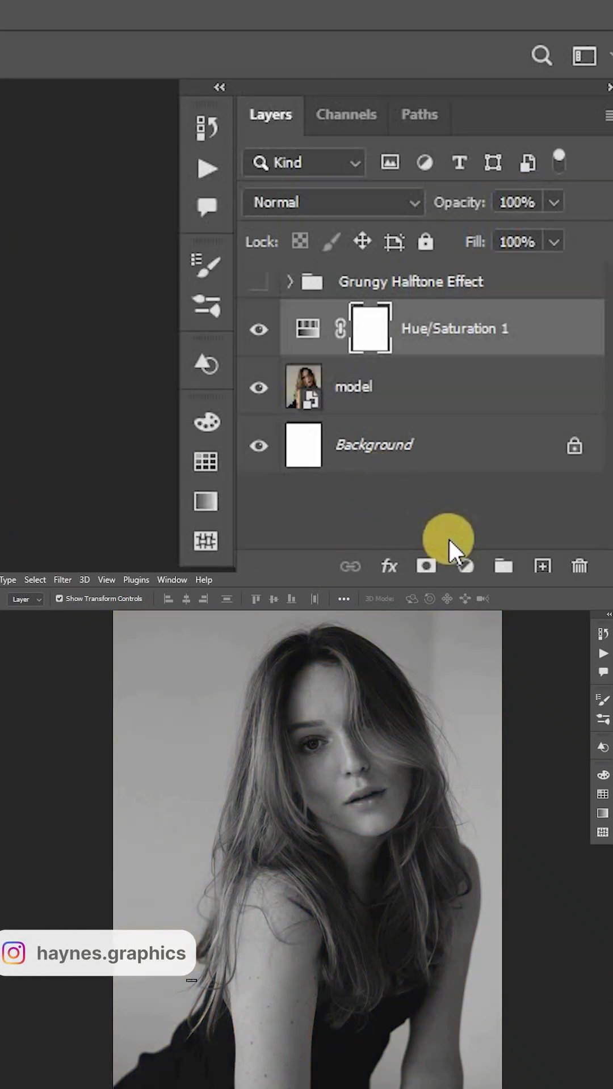
left_click(464, 566)
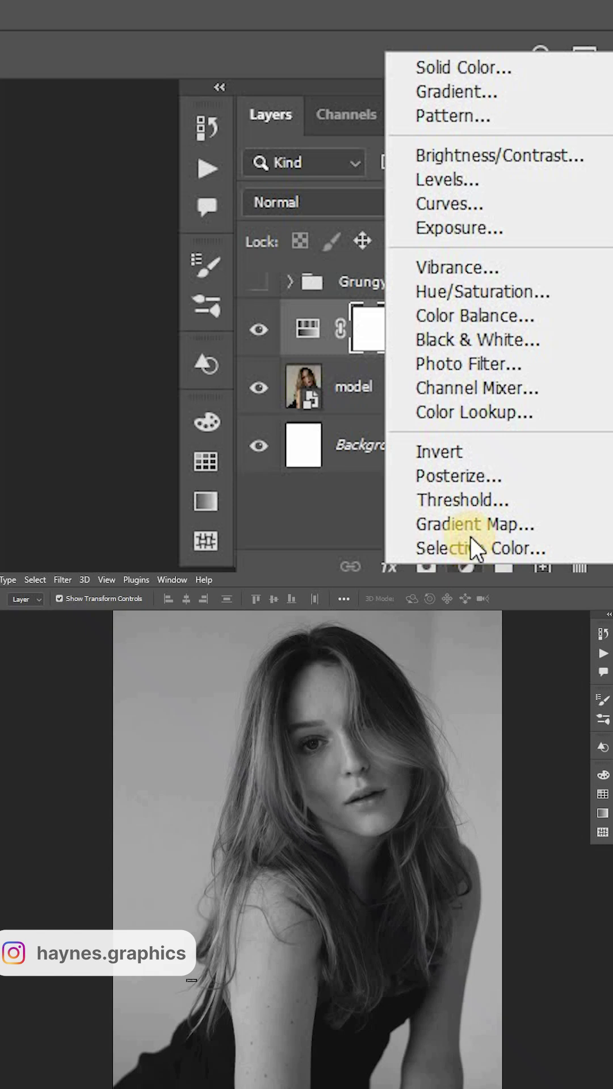
left_click(486, 161)
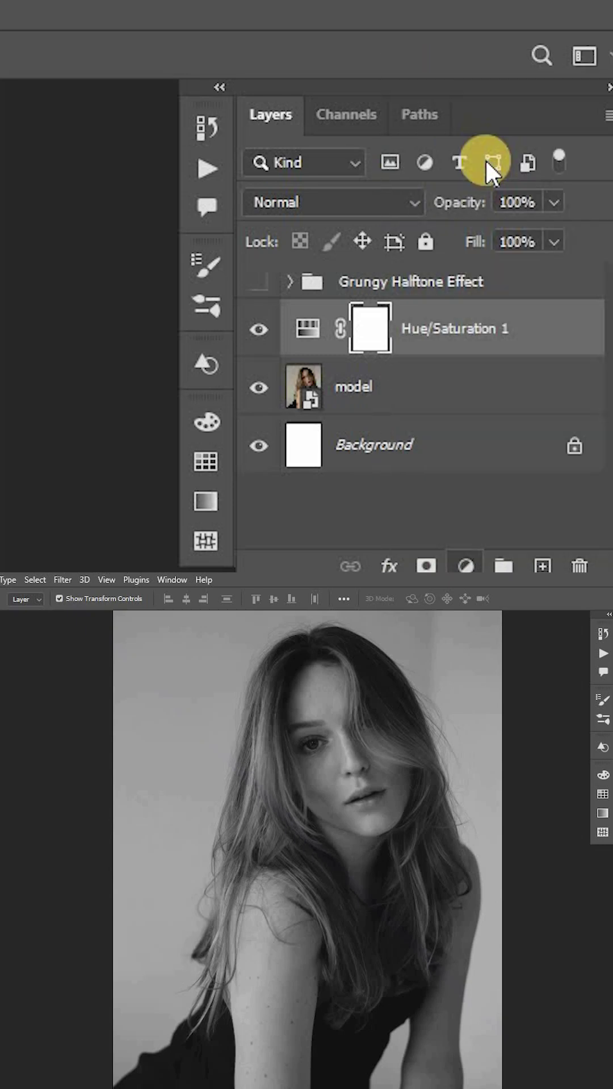
left_click_drag(462, 453, 470, 454)
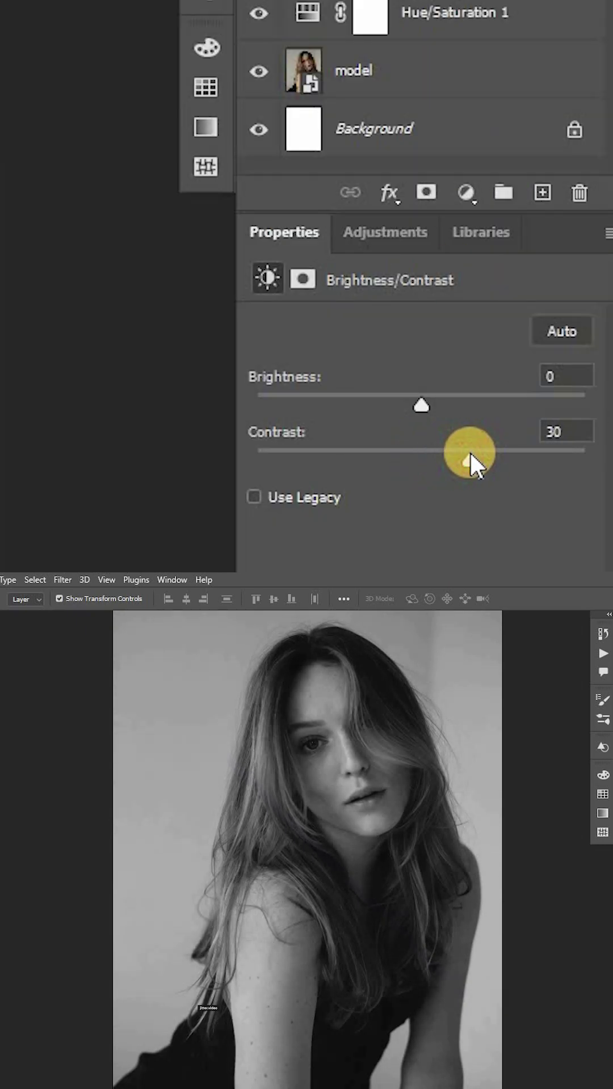
Add a Curves adjustment layer with two points that darken and shape the tones
left_click(467, 566)
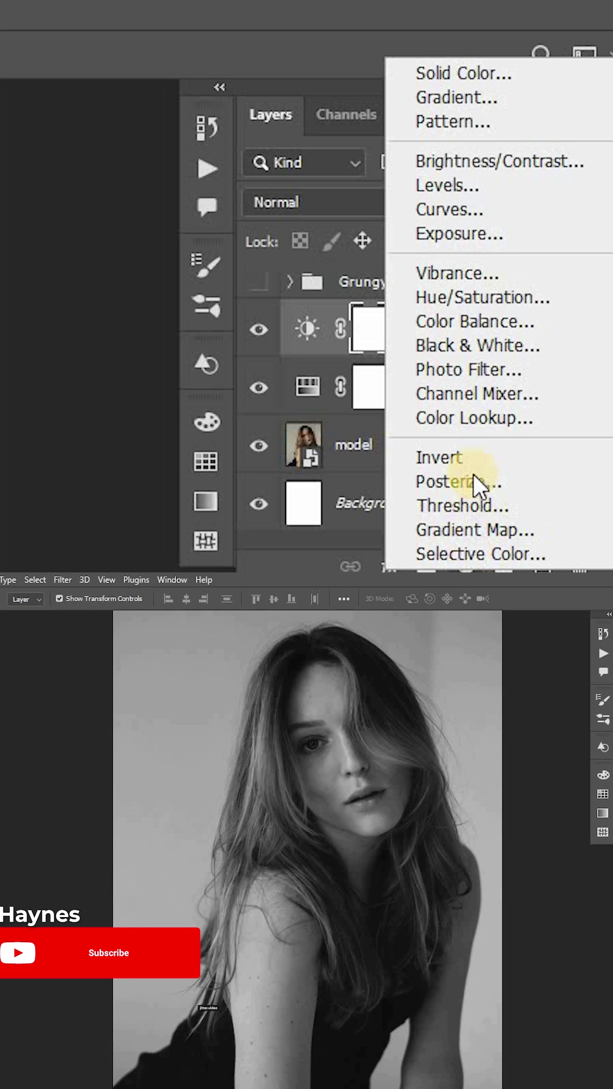
left_click(469, 221)
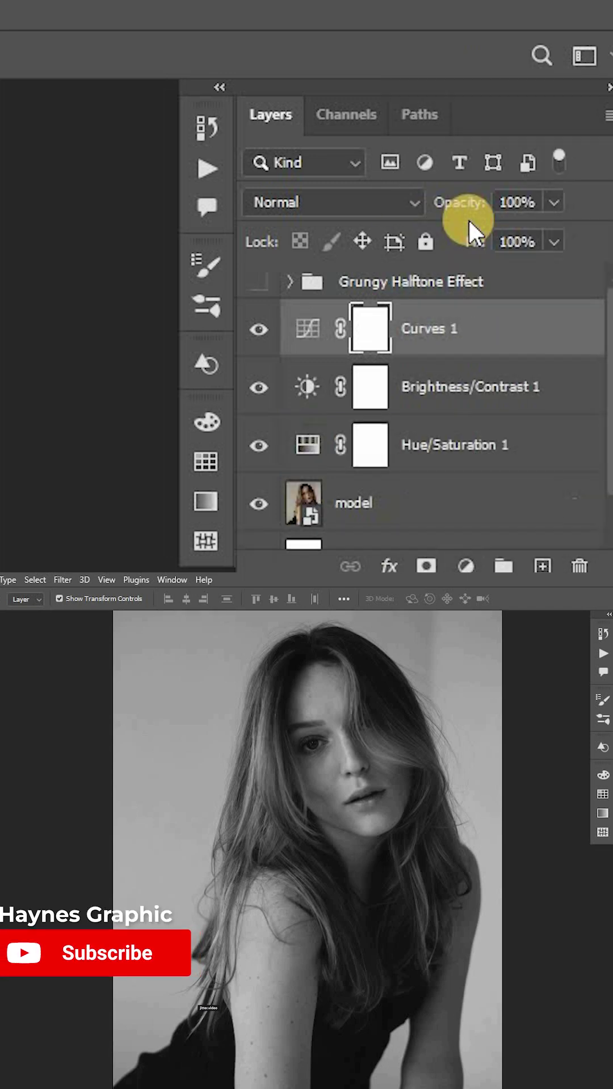
left_click_drag(500, 362, 499, 408)
mouse_move(440, 457)
left_mouse_down()
mouse_move(385, 486)
mouse_move(396, 479)
left_mouse_up()
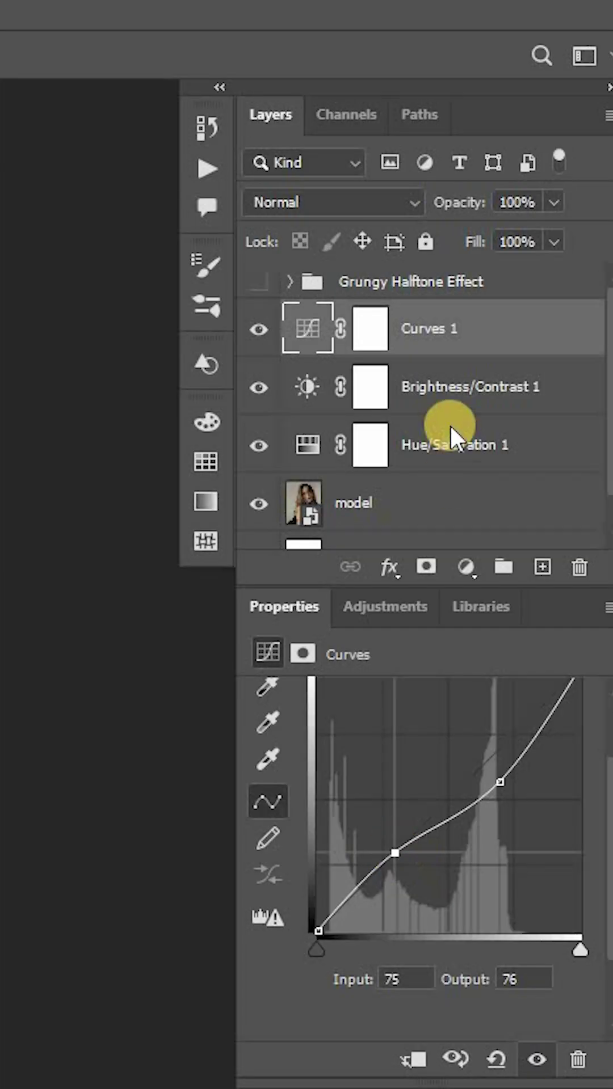
Convert the layers from Curves 1 through model into a single smart object
left_click(403, 509, "shift")
right_click(403, 509)
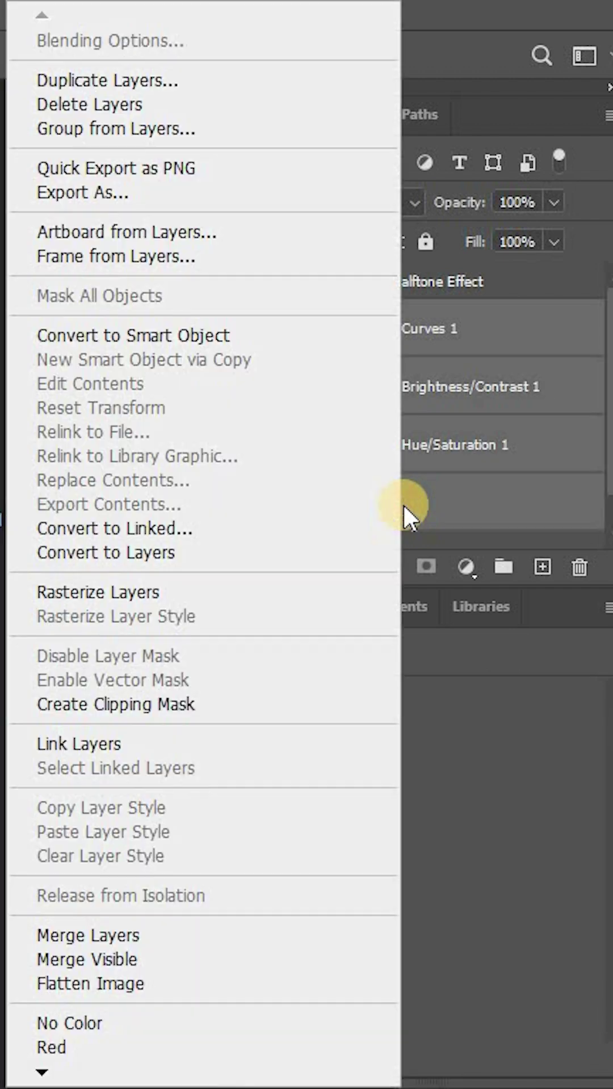
left_click(250, 331)
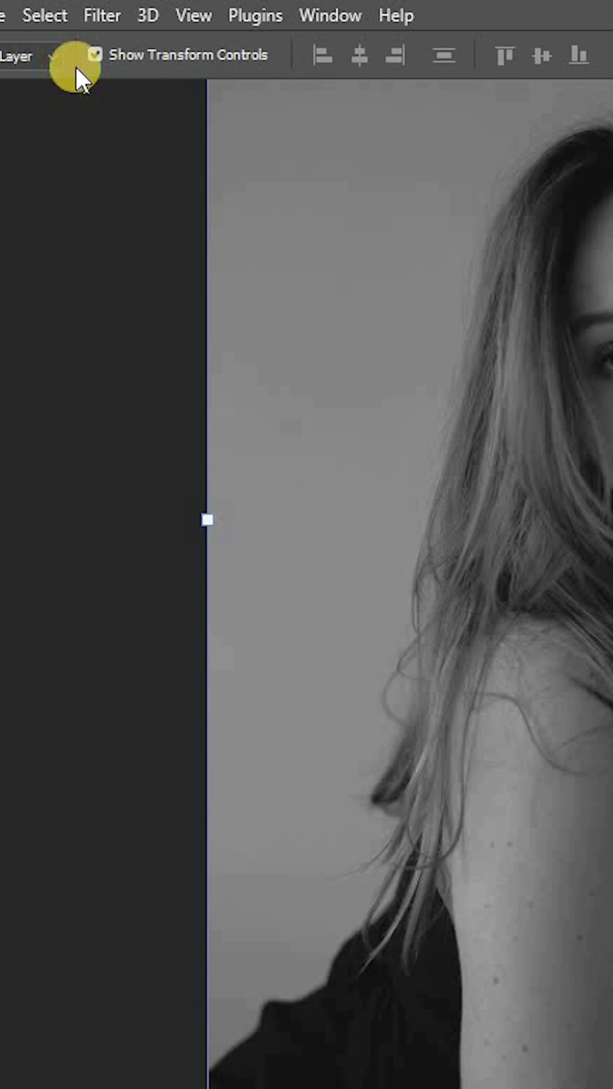
In the Filter Gallery, apply Sketch > Reticulation and adjust its Density and Foreground Level
left_click(103, 17)
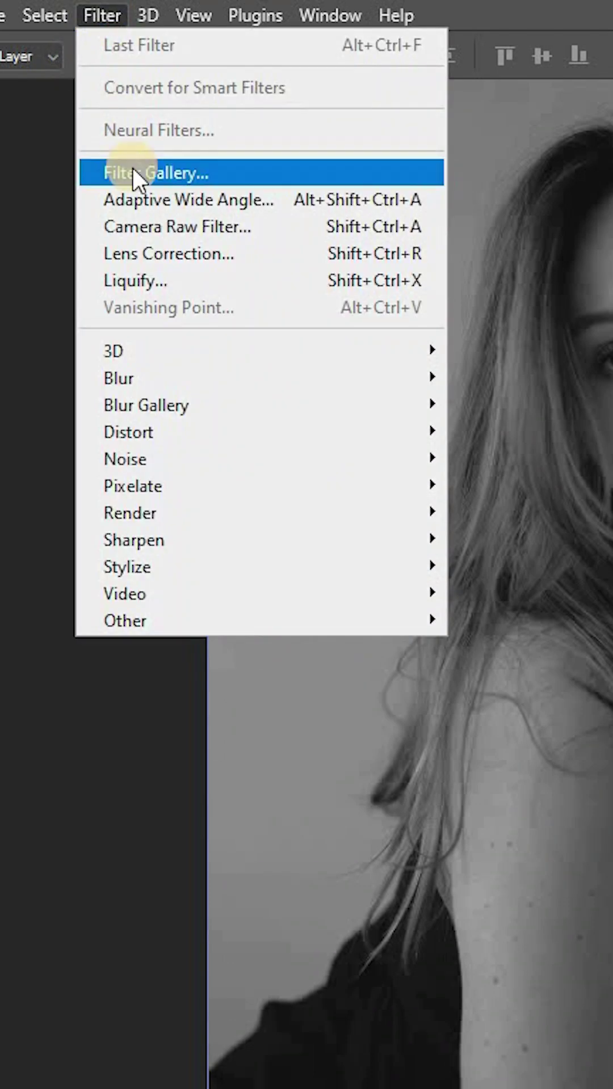
left_click(235, 177)
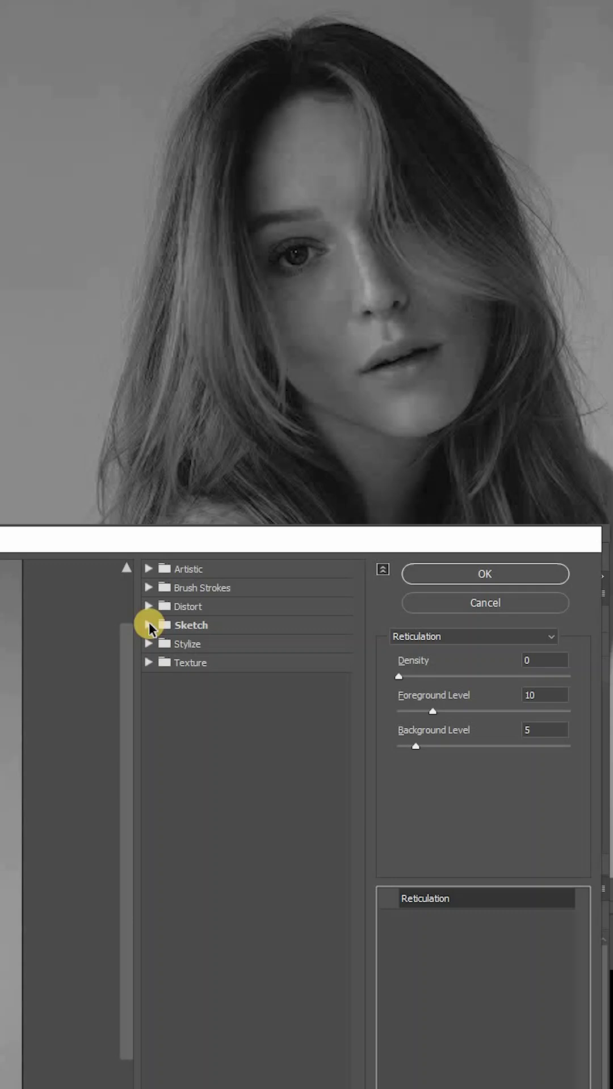
left_click(150, 626)
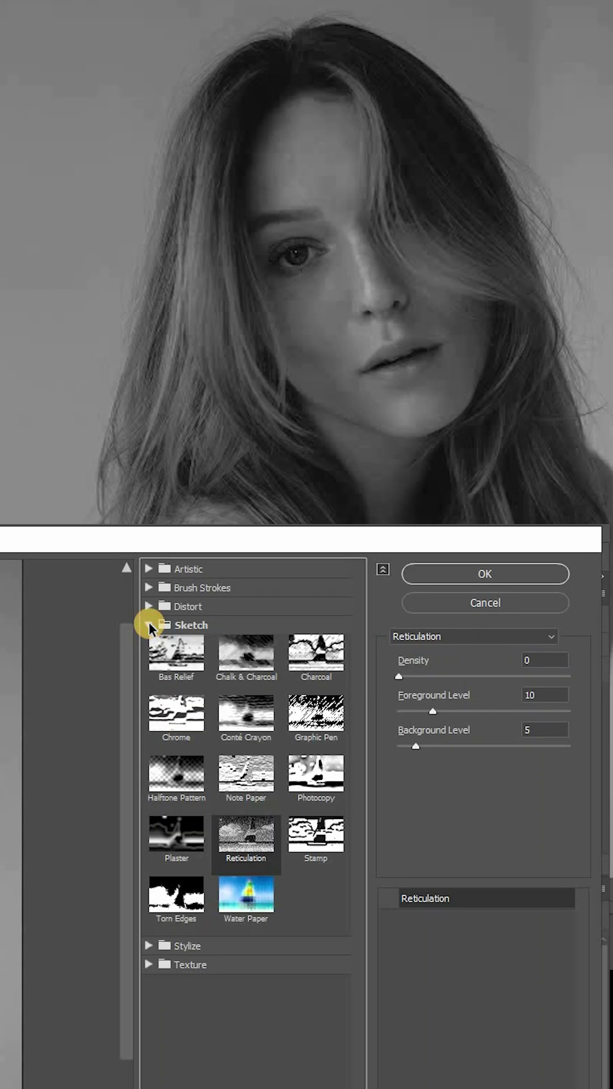
left_click(388, 899)
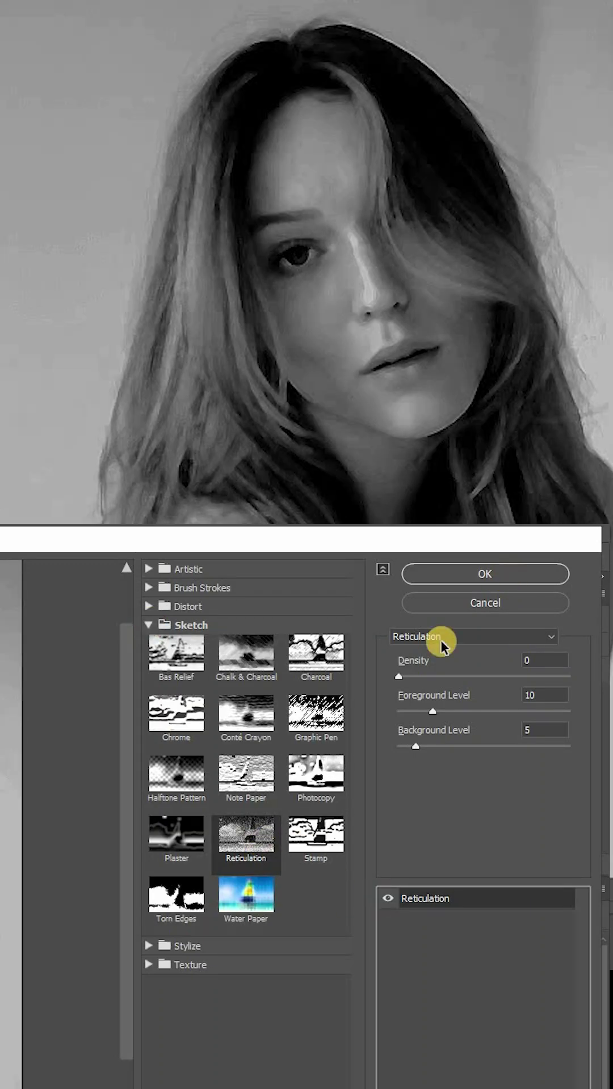
mouse_move(397, 677)
left_mouse_down()
mouse_move(437, 688)
mouse_move(396, 678)
left_mouse_up()
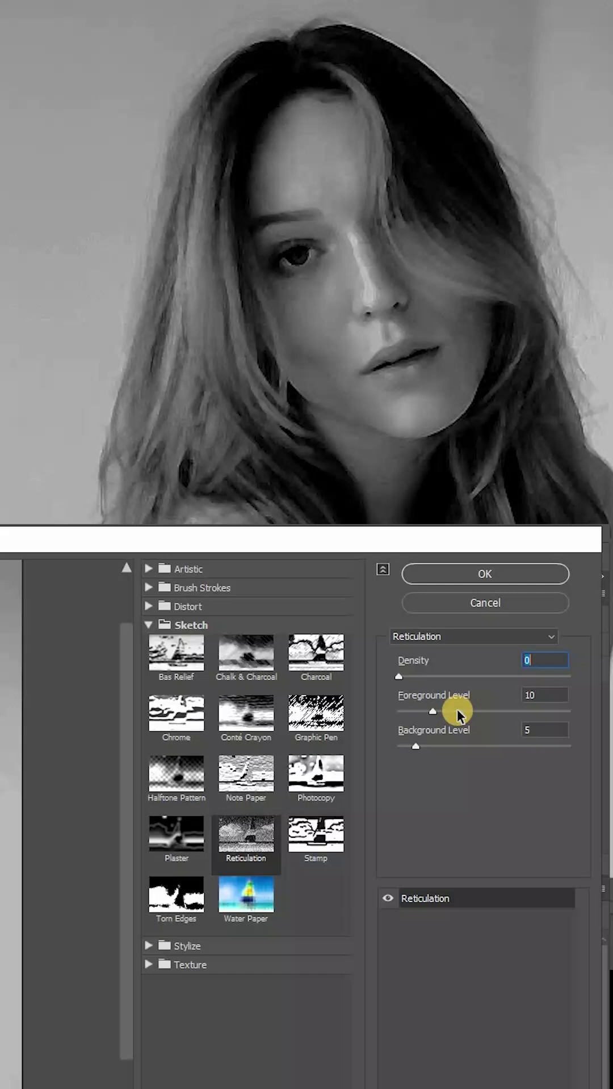
mouse_move(446, 718)
left_mouse_down()
mouse_move(483, 721)
mouse_move(437, 714)
mouse_move(431, 749)
mouse_move(416, 746)
left_mouse_up()
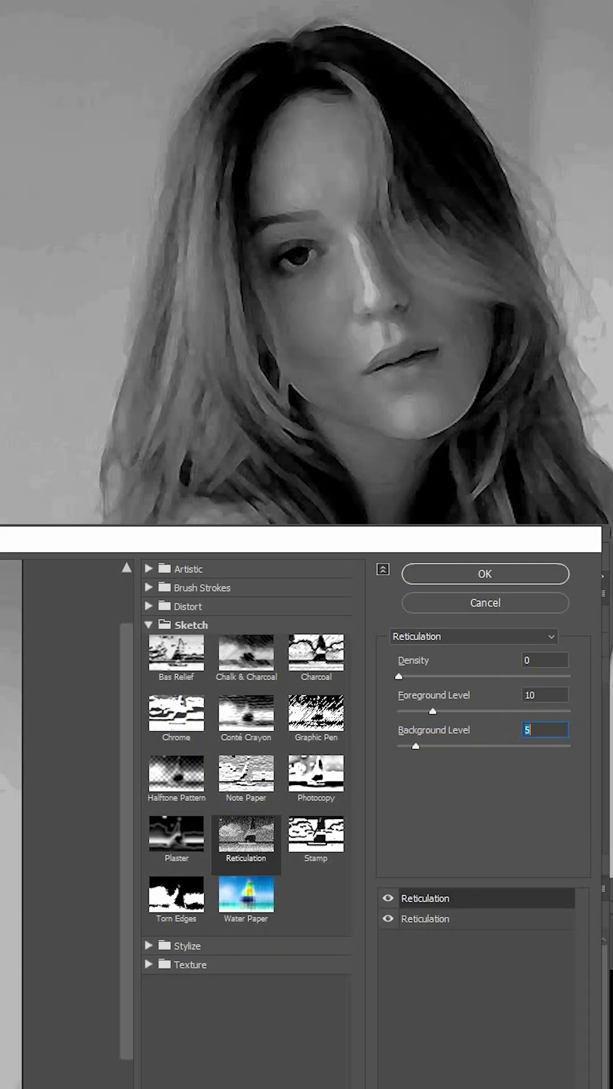
Apply the Texture > Grain filter at Intensity 25, Contrast 50, Regular grain type
left_click(150, 624)
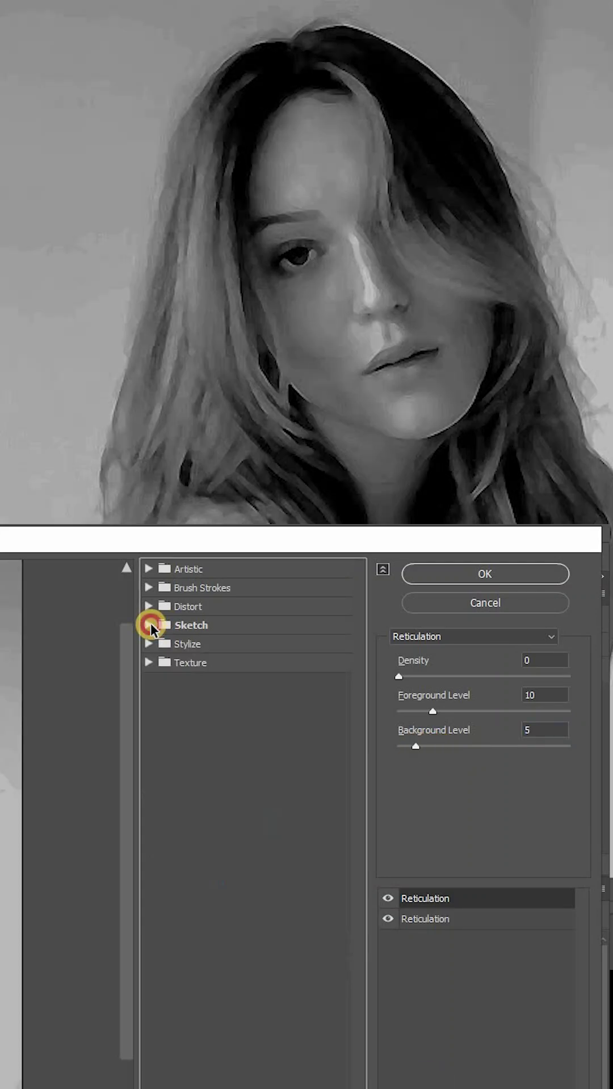
left_click(149, 663)
left_click(243, 689)
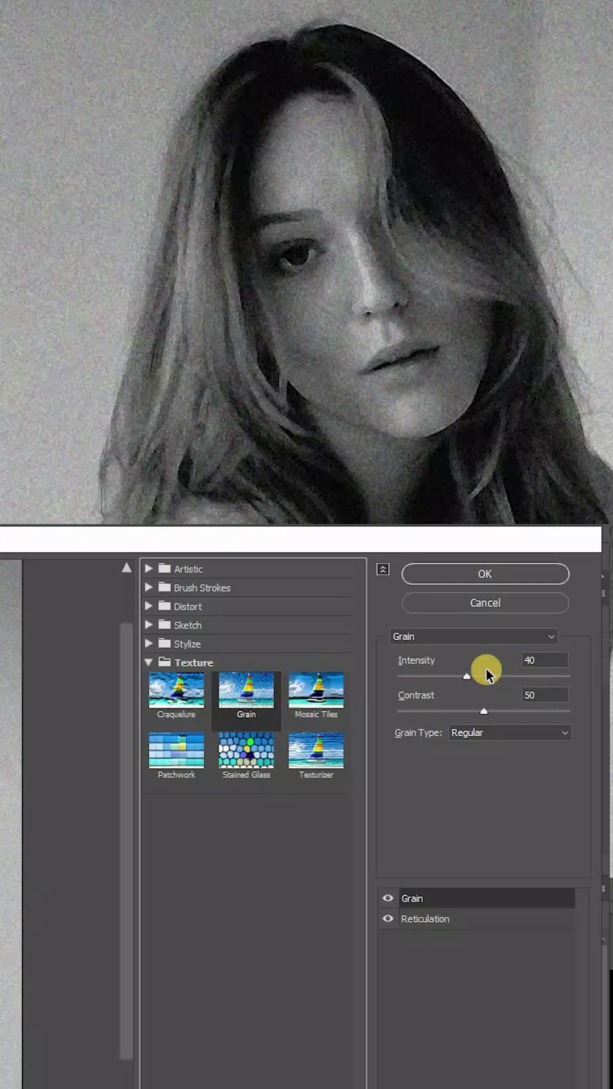
left_click_drag(467, 679, 447, 678)
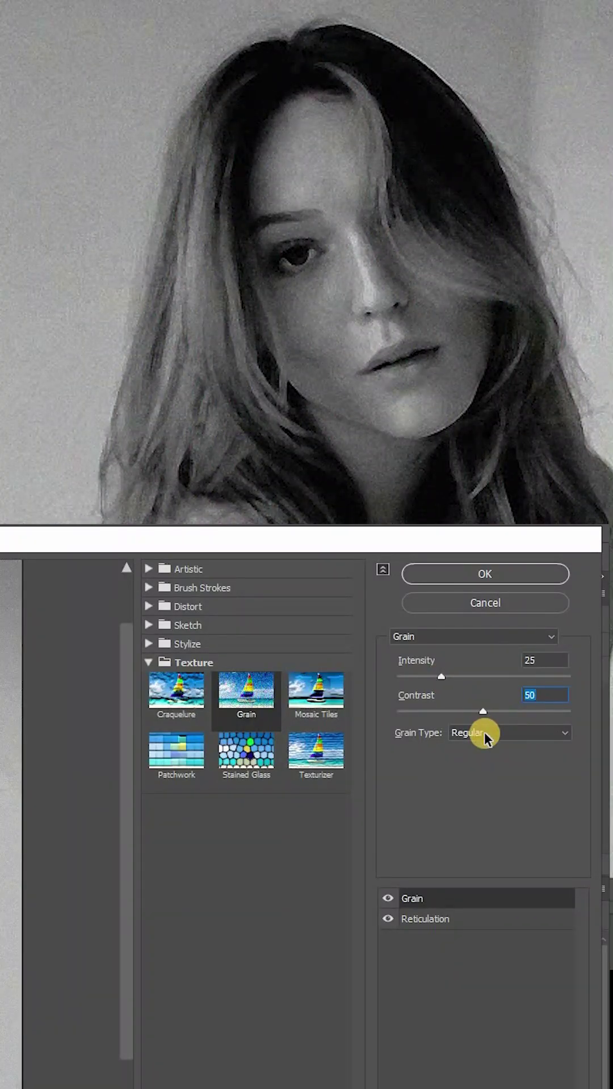
left_click(484, 731)
left_click(484, 731)
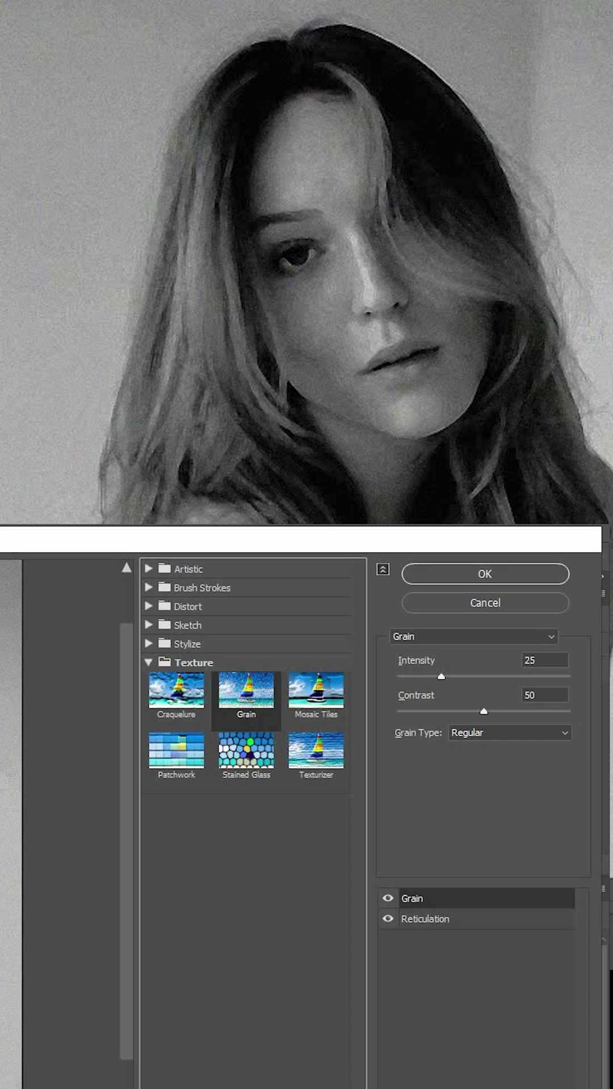
Add a Sketch > Halftone Pattern effect with Size 2, Contrast 50 and Dot pattern
left_click(150, 662)
left_click(150, 627)
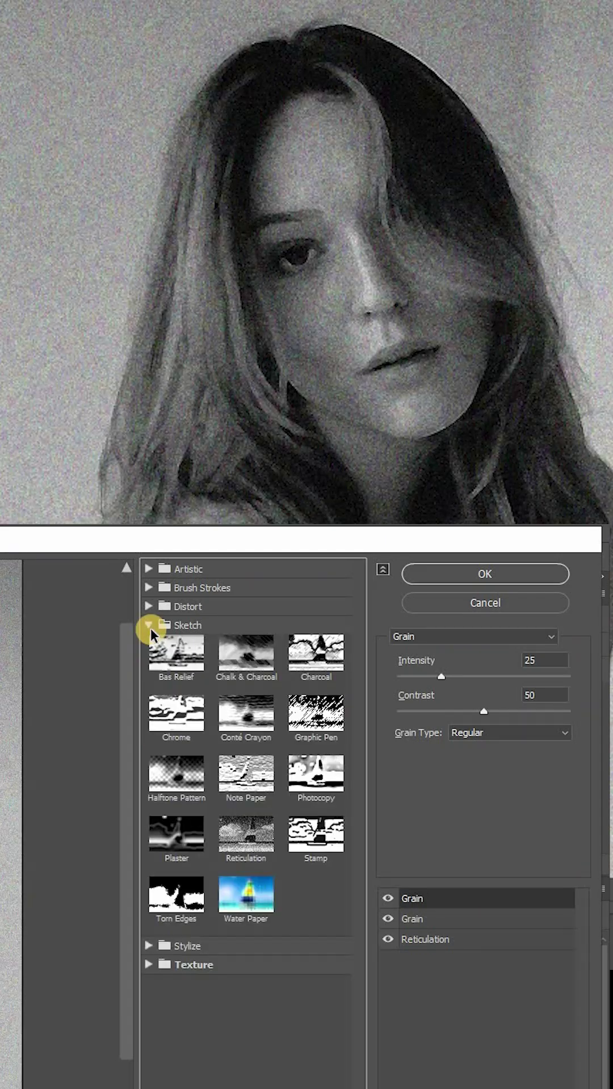
left_click(176, 774)
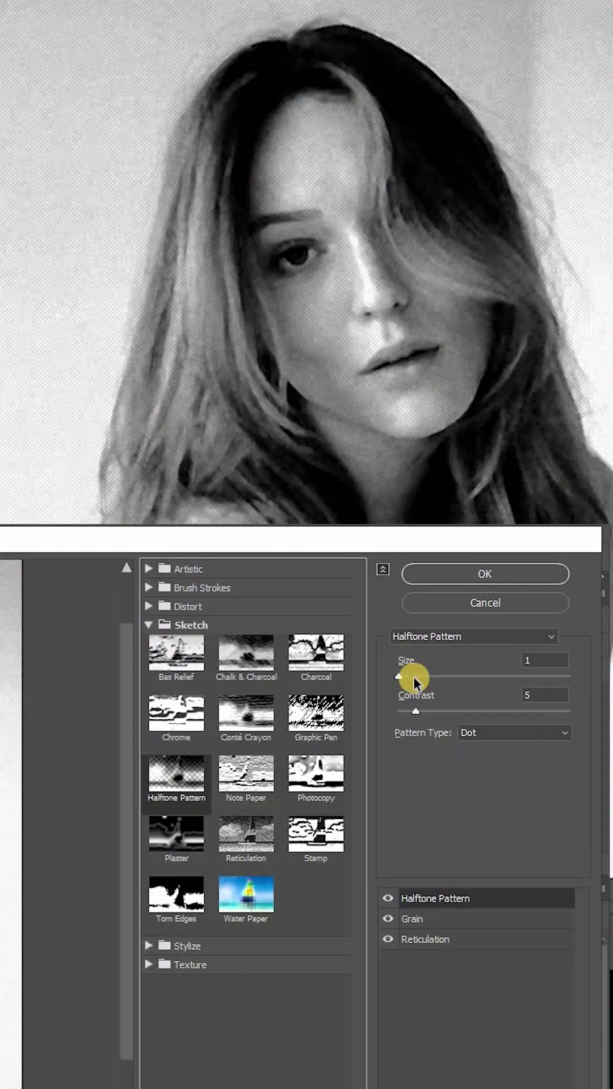
left_click_drag(402, 677, 574, 721)
left_click(439, 717)
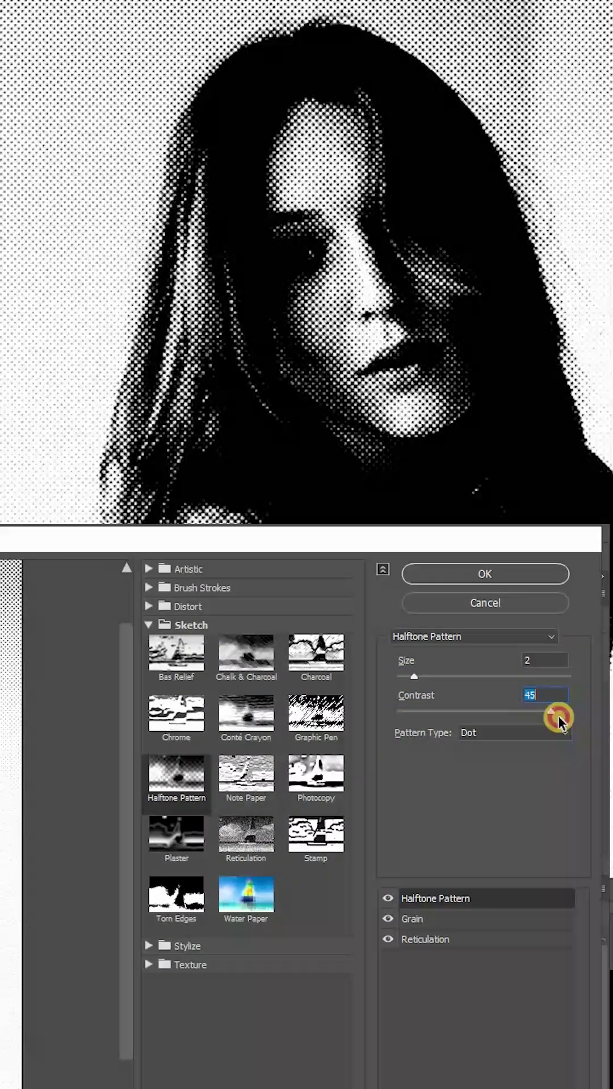
left_click(540, 731)
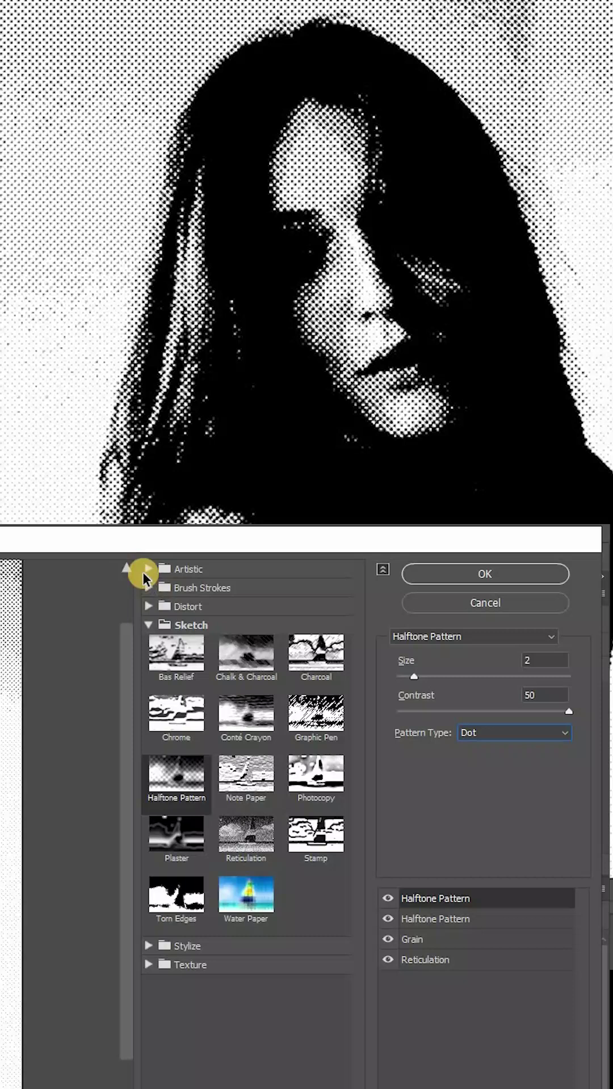
Add an Artistic > Film Grain effect with Grain 5, Highlight Area 10 and Intensity 2
left_click(149, 569)
left_click(149, 927)
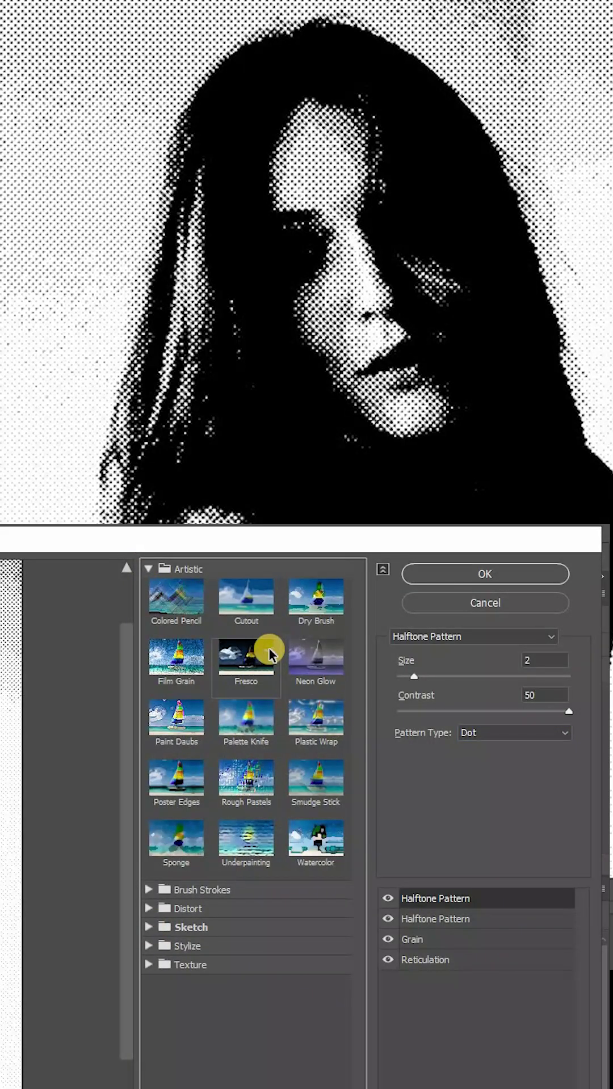
left_click(180, 653)
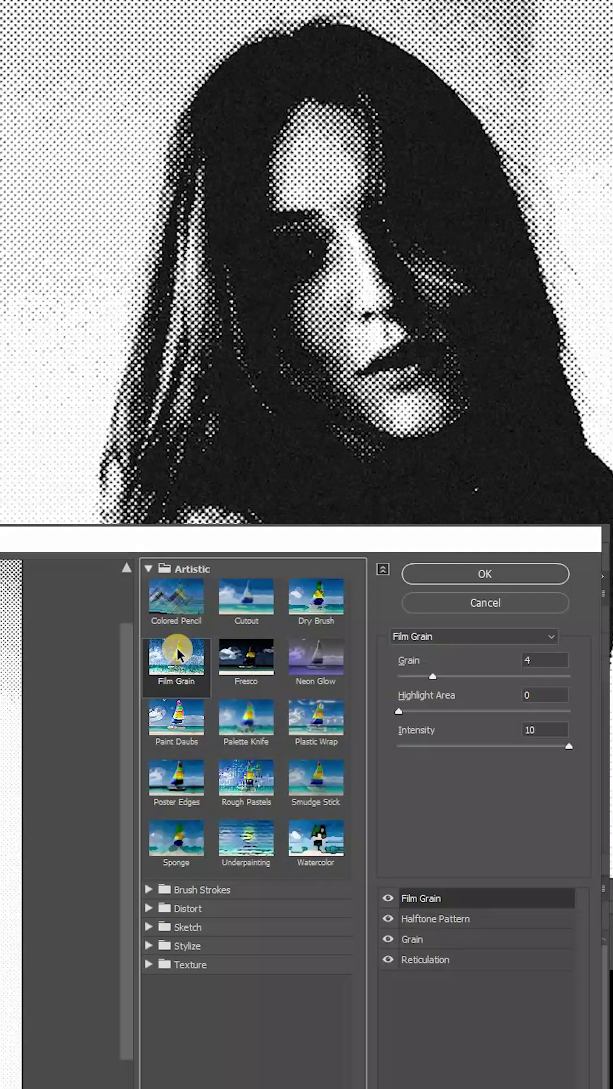
left_click_drag(430, 676, 439, 677)
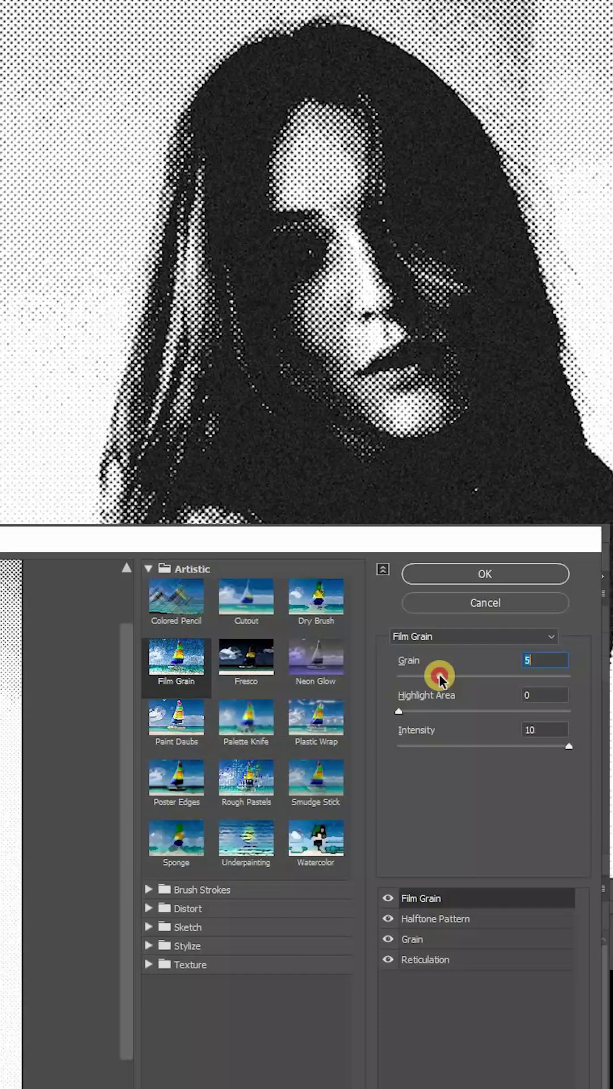
left_click_drag(400, 711, 484, 712)
mouse_move(567, 747)
left_mouse_down()
mouse_move(432, 747)
mouse_move(433, 712)
mouse_move(503, 746)
left_mouse_up()
Revisit the Reticulation and Grain effects and adjust the Grain contrast and intensity
left_click(426, 960)
left_click(426, 939)
mouse_move(443, 711)
left_mouse_down()
mouse_move(433, 711)
mouse_move(414, 676)
left_mouse_up()
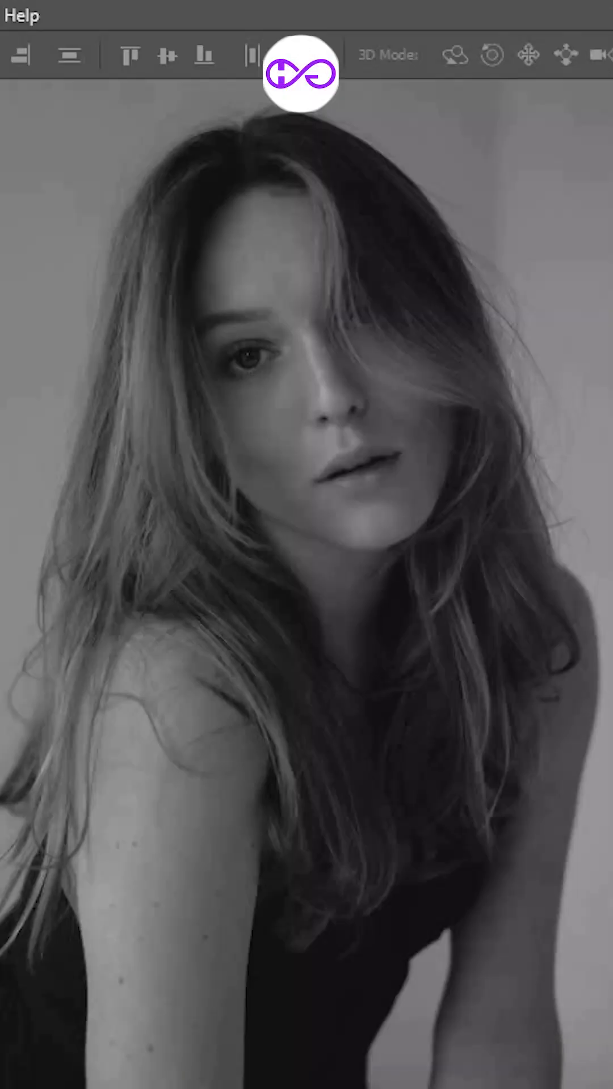